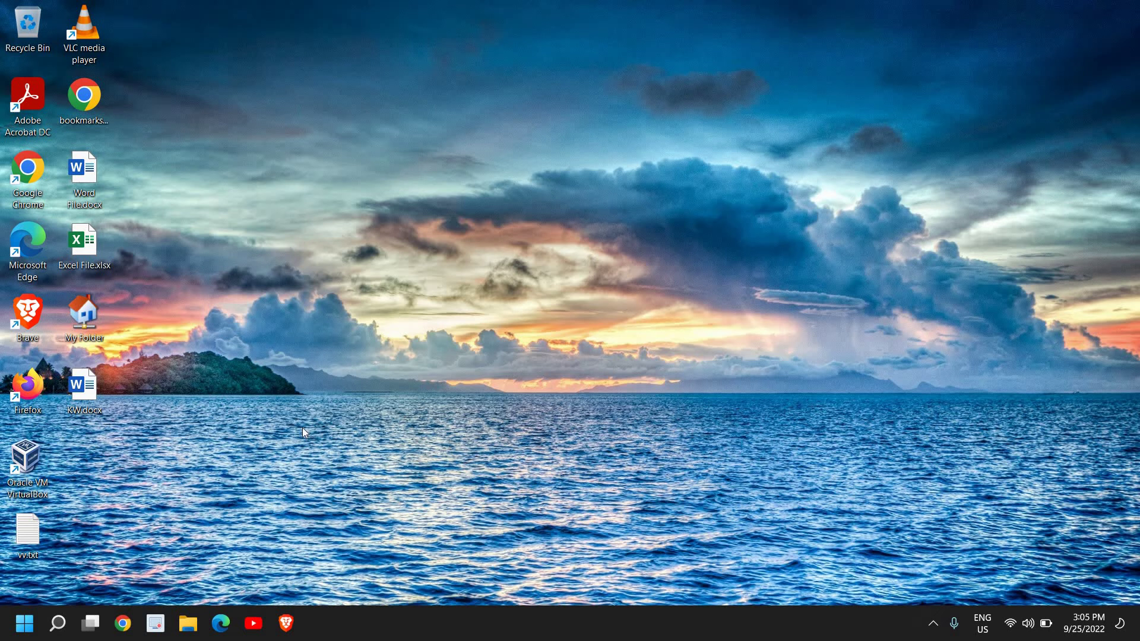
# Step: Briefly check the Chrome browser and its main menu, then close Chrome
pyautogui.click(123, 623)
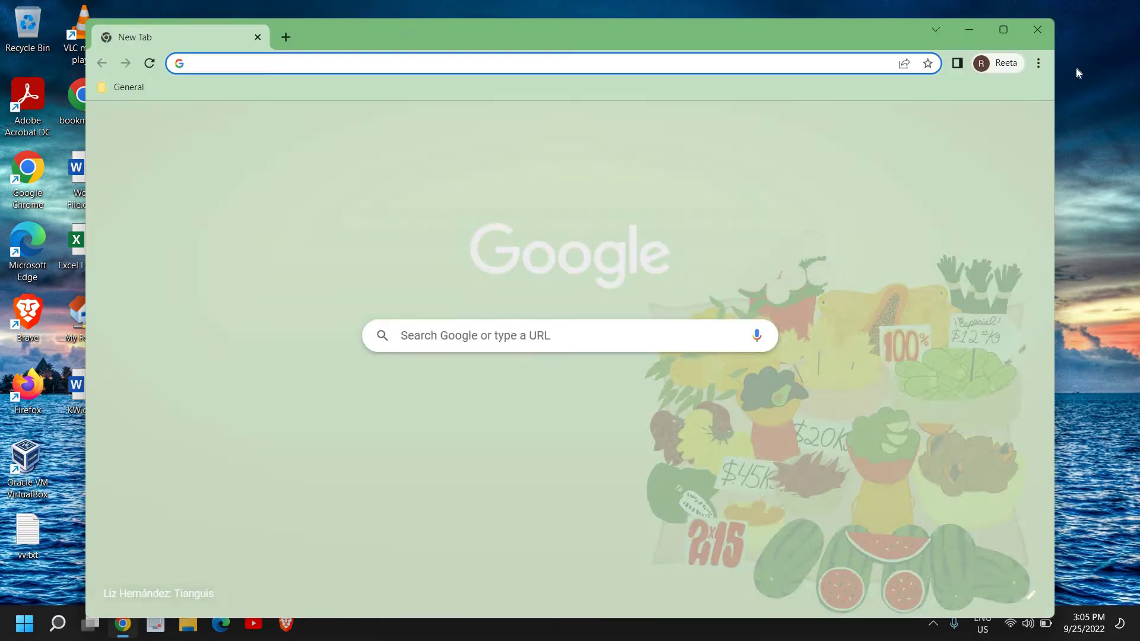
pyautogui.click(1037, 63)
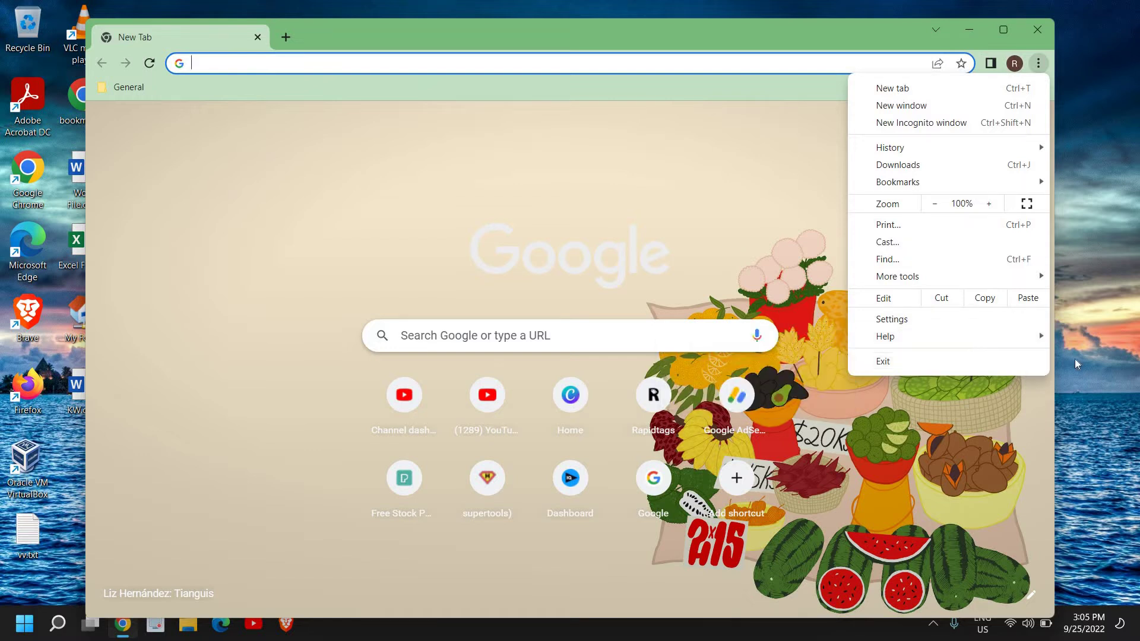
pyautogui.click(549, 146)
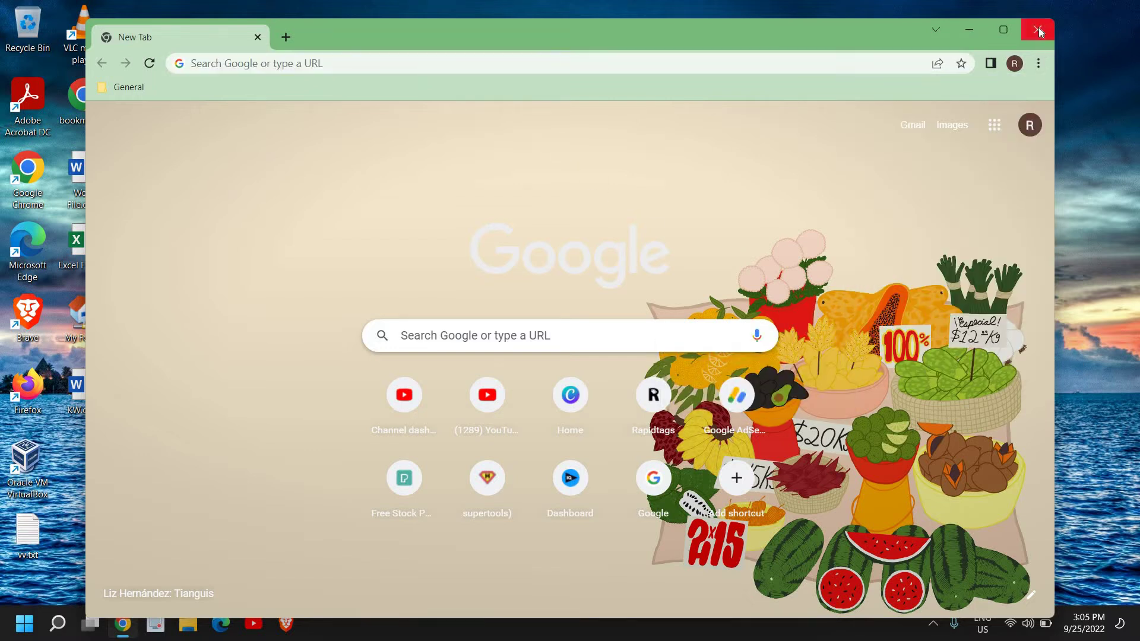
pyautogui.click(1039, 29)
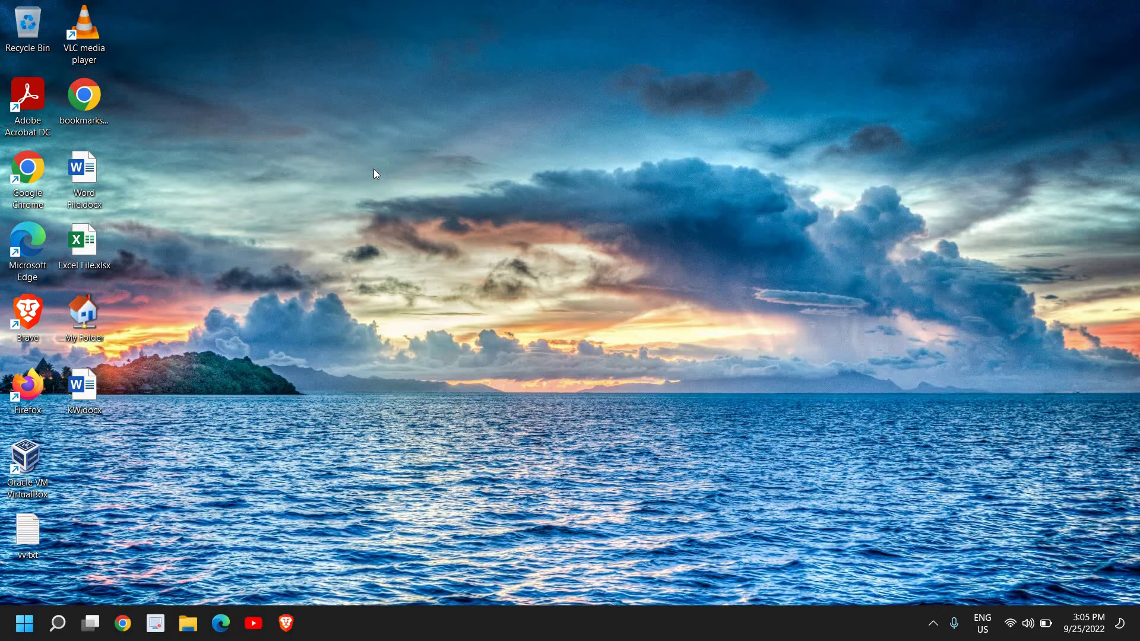
# Step: Launch the Registry Editor by running 'regedit' from the Start right-click Run box
pyautogui.rightClick(24, 626)
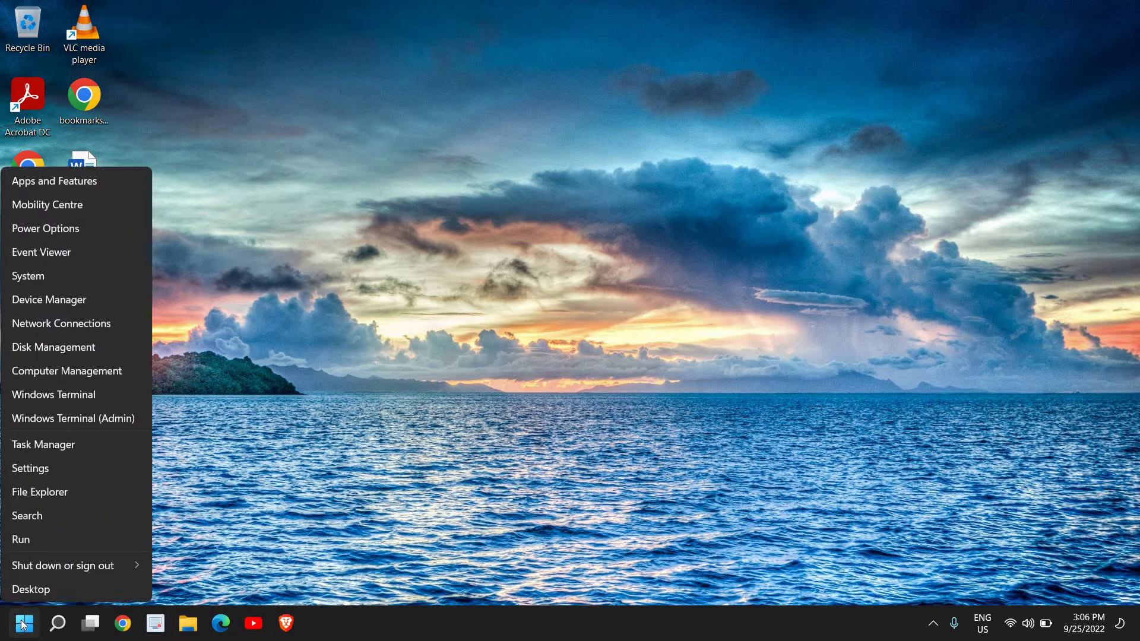
pyautogui.click(73, 542)
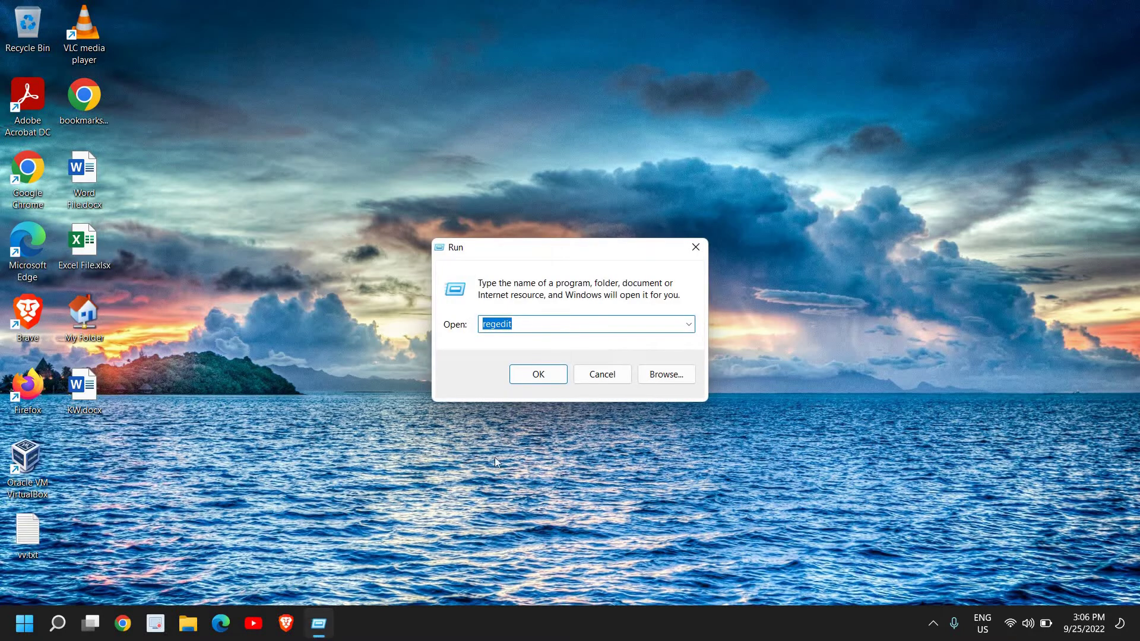
pyautogui.click(522, 327)
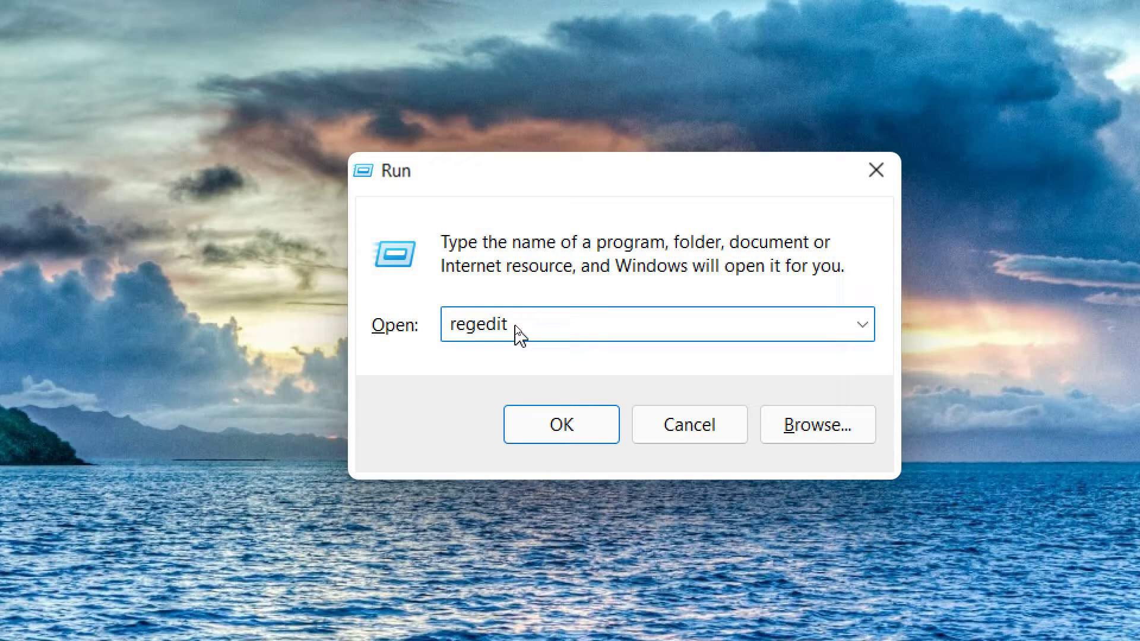
pyautogui.click(560, 432)
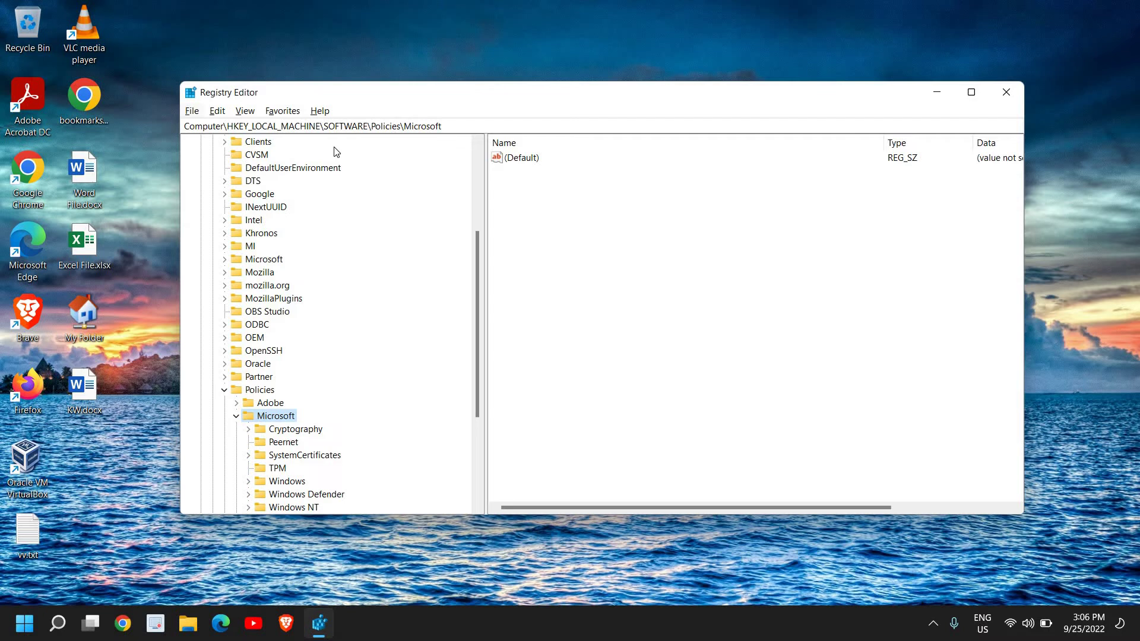
pyautogui.moveTo(475, 266); pyautogui.dragTo(472, 160)
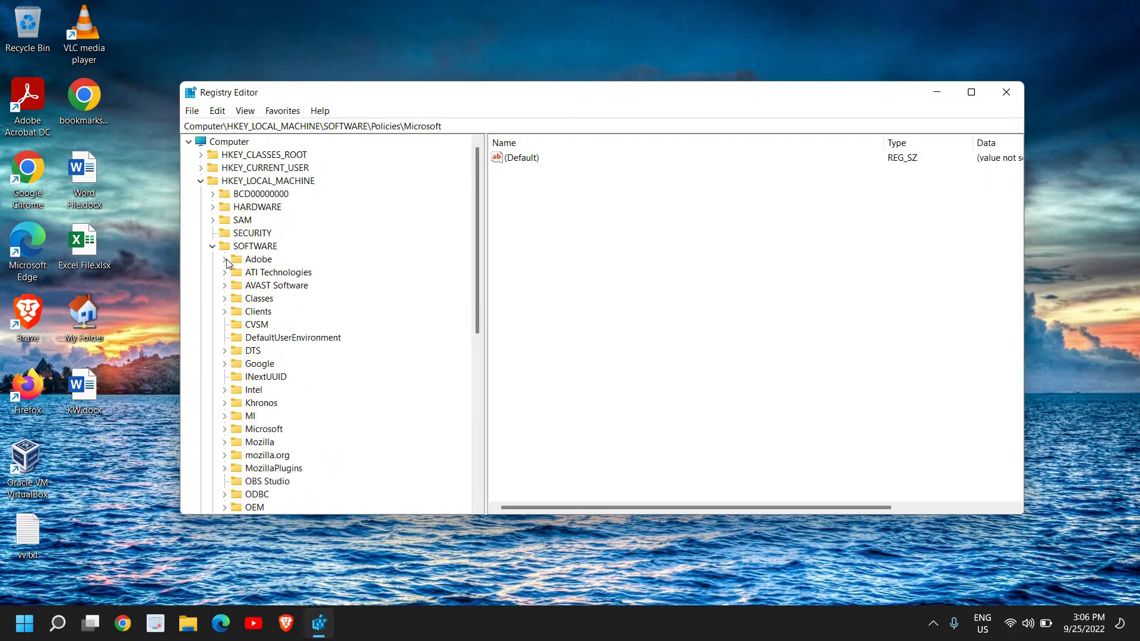
# Step: Navigate the tree to HKEY_LOCAL_MACHINE\SOFTWARE and expand it to show its subkeys
pyautogui.click(212, 246)
pyautogui.click(201, 181)
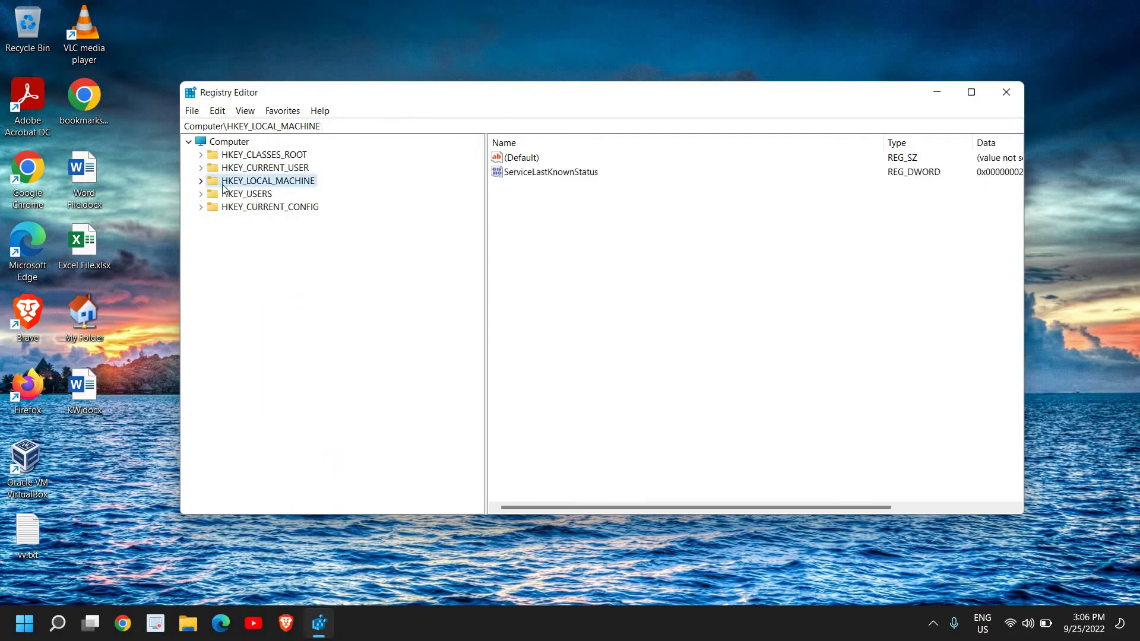
pyautogui.doubleClick(268, 185)
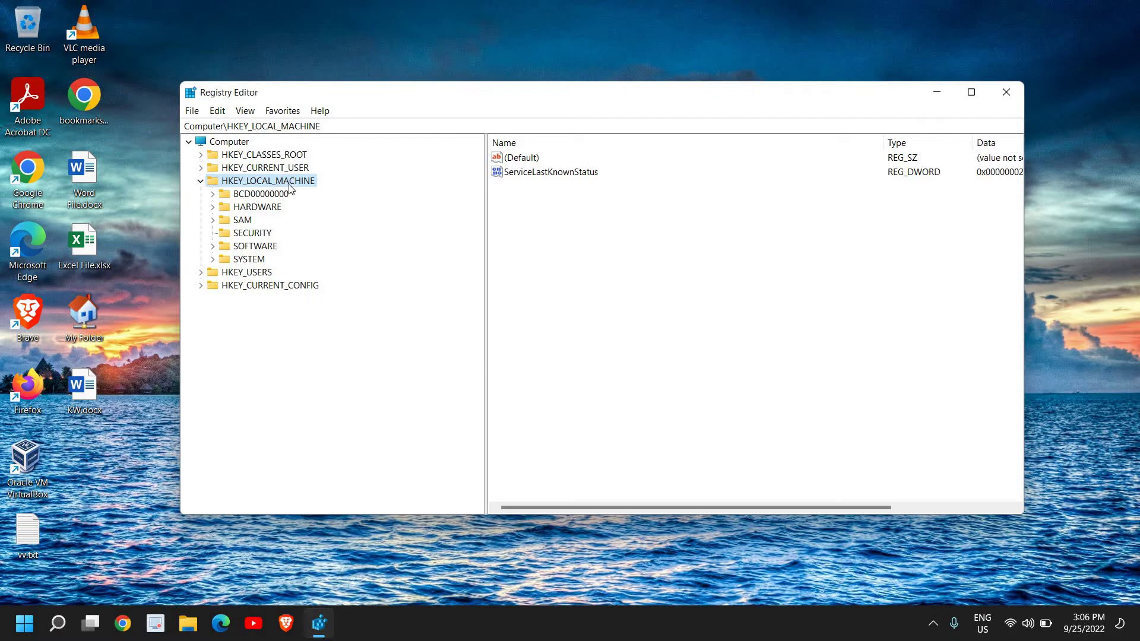
pyautogui.moveTo(323, 126); pyautogui.dragTo(238, 128)
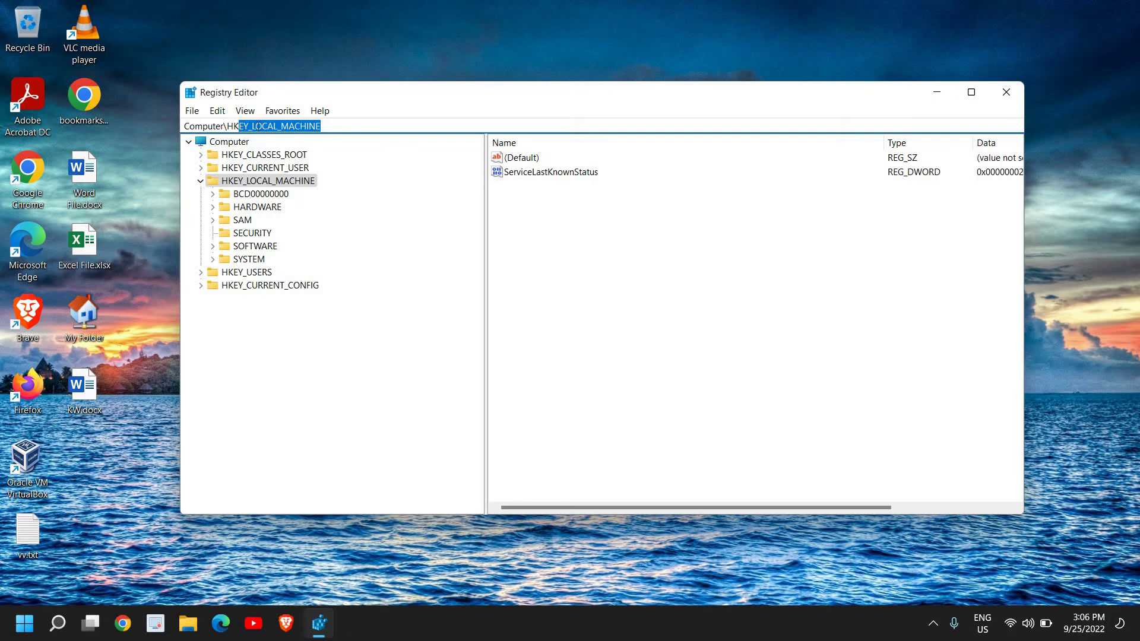
pyautogui.click(253, 248)
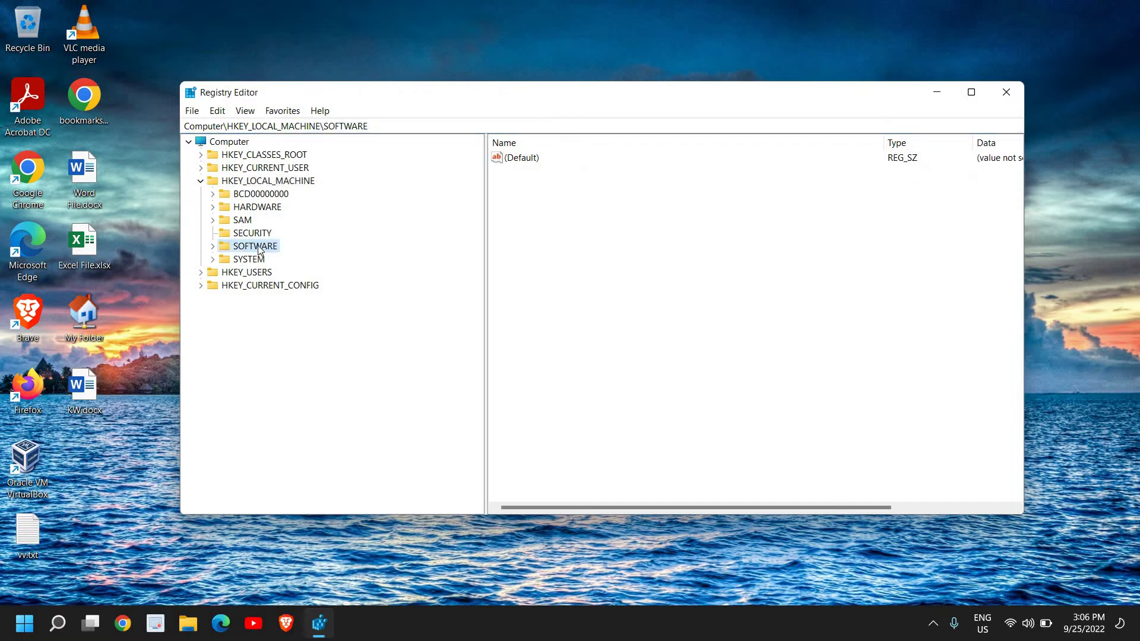
pyautogui.doubleClick(259, 249)
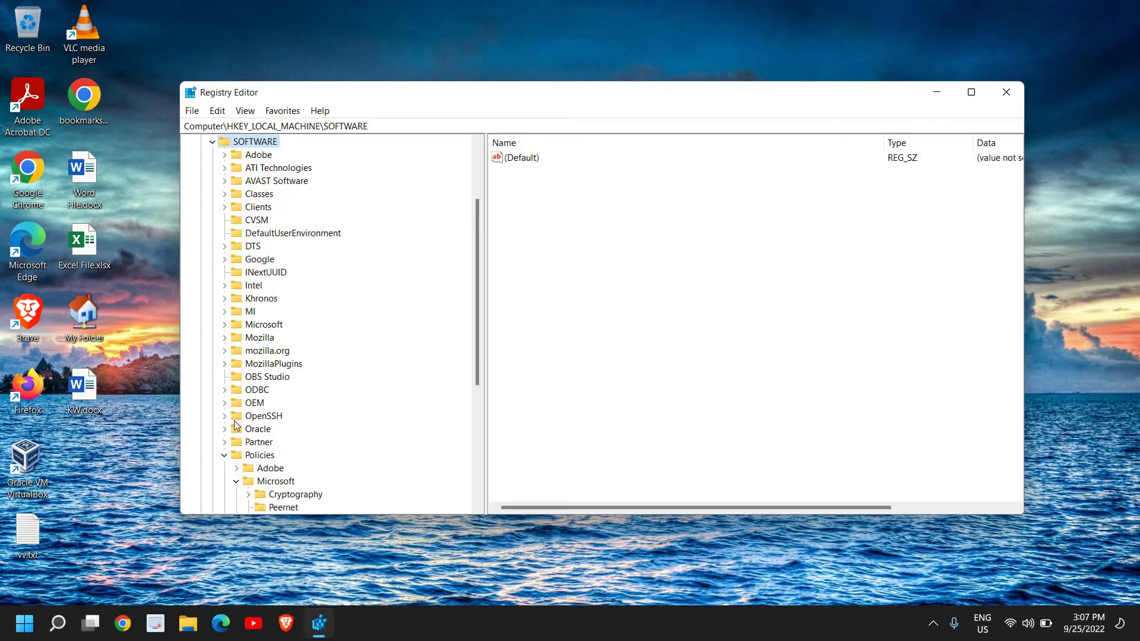
# Step: Select and expand the Policies key, showing its Adobe, Microsoft and Mozilla subkeys
pyautogui.click(223, 456)
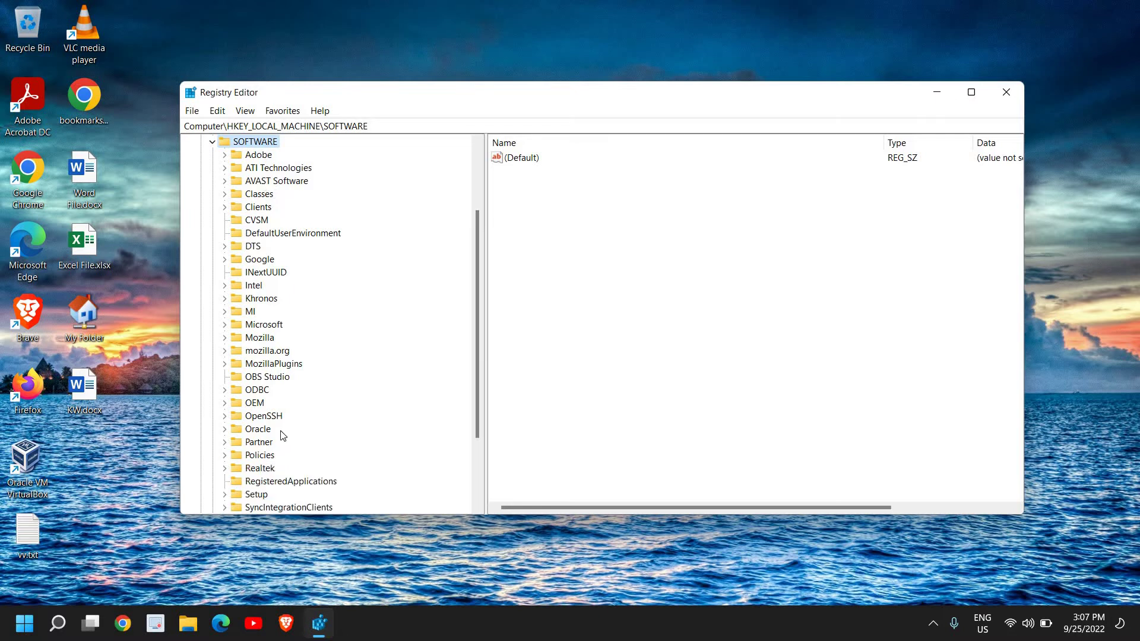
pyautogui.click(261, 459)
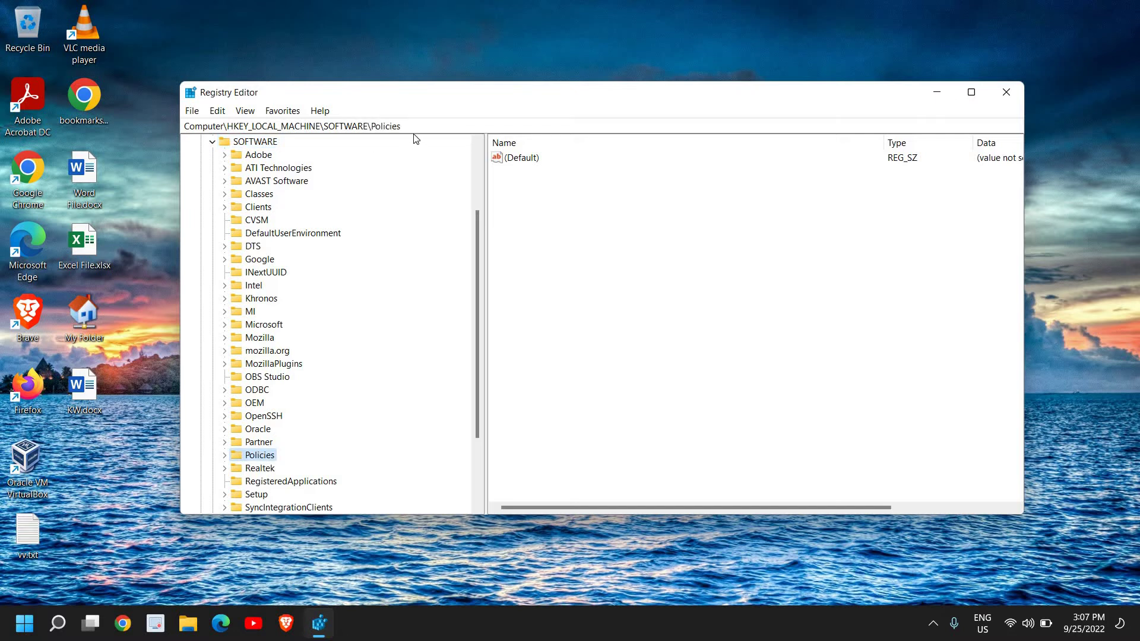
pyautogui.moveTo(403, 126); pyautogui.dragTo(226, 113)
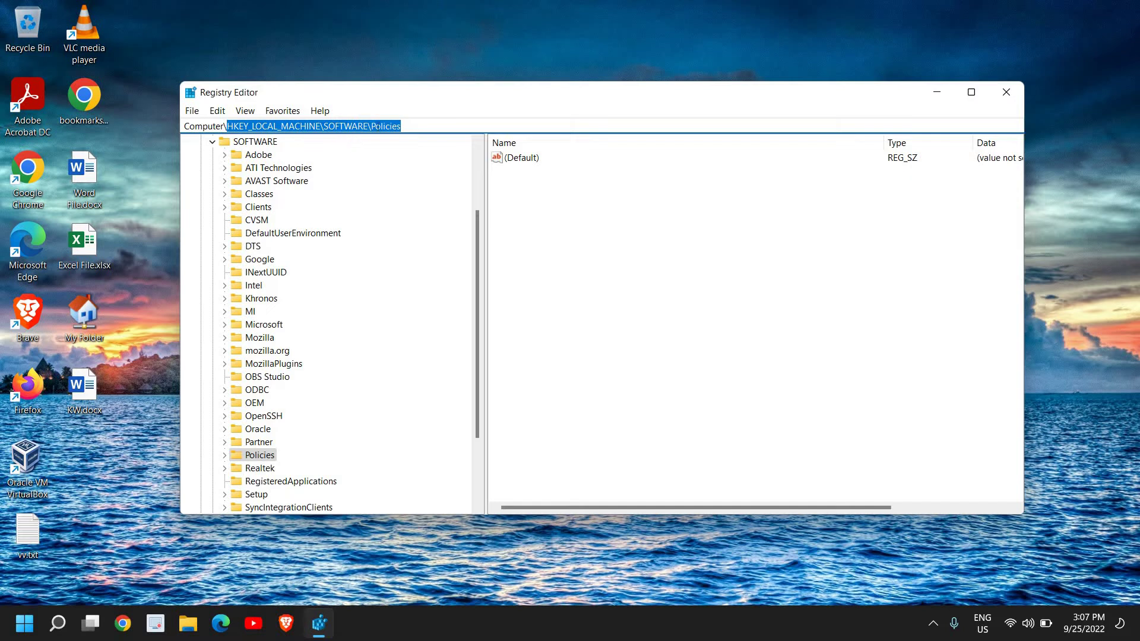
pyautogui.doubleClick(270, 457)
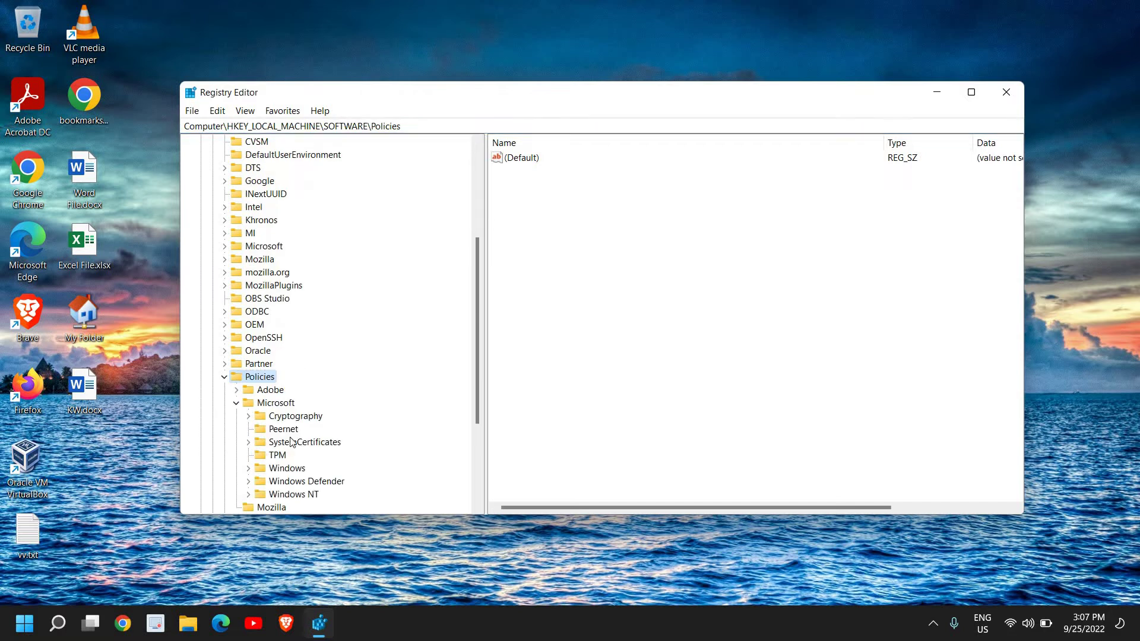
pyautogui.click(236, 403)
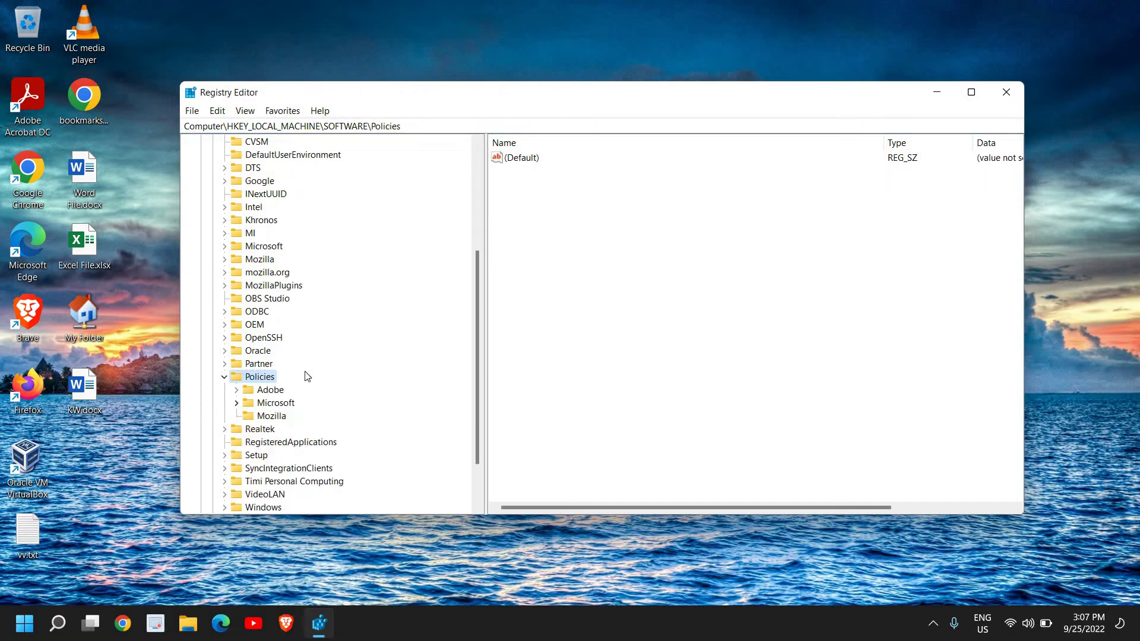
# Step: Export the selected Policies branch to the Desktop as a registration file named 'test'
pyautogui.click(189, 115)
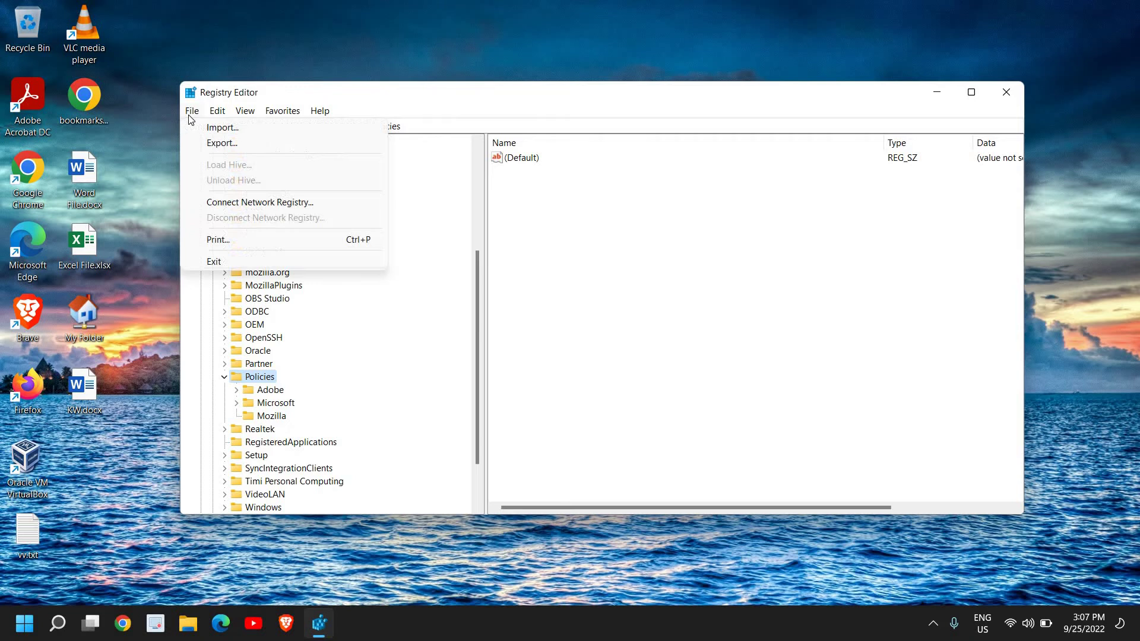
pyautogui.click(217, 147)
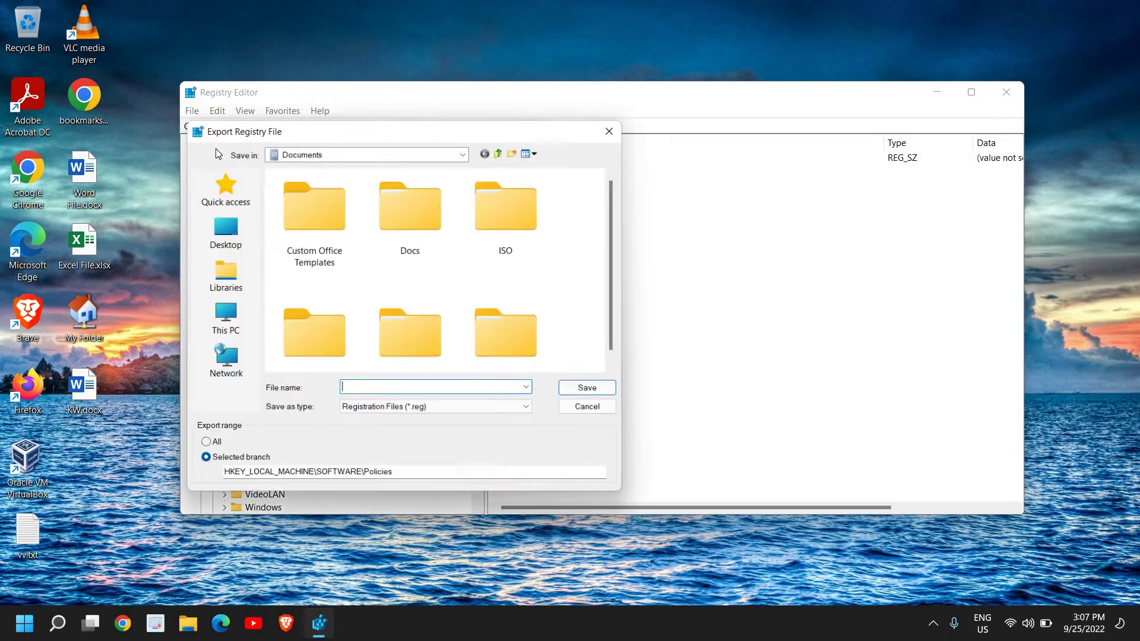
pyautogui.click(218, 247)
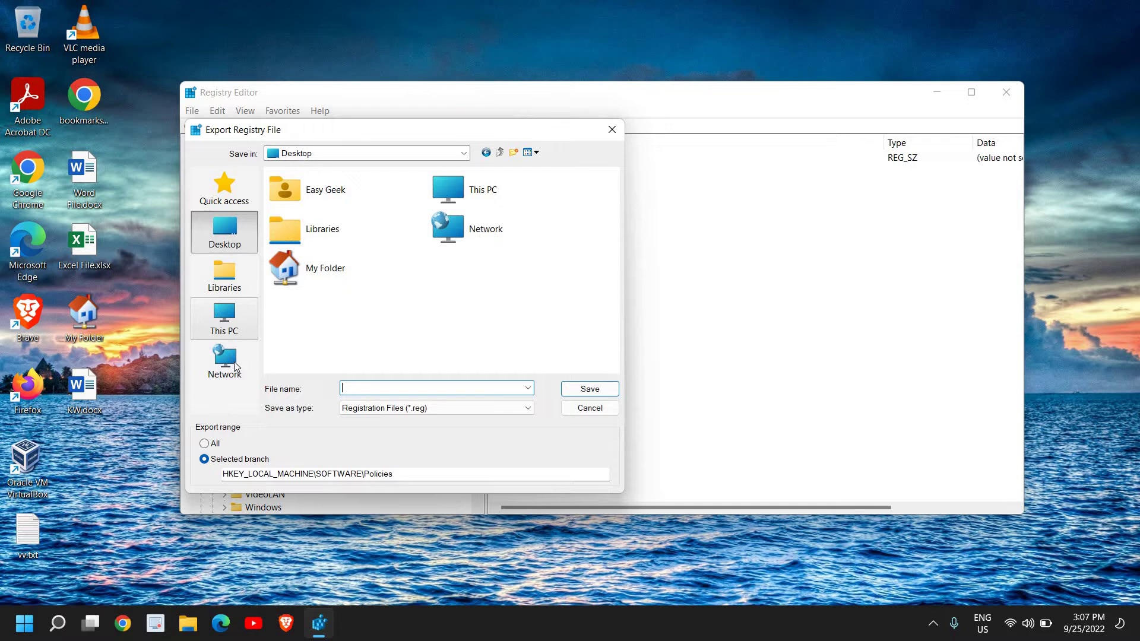
pyautogui.click(230, 332)
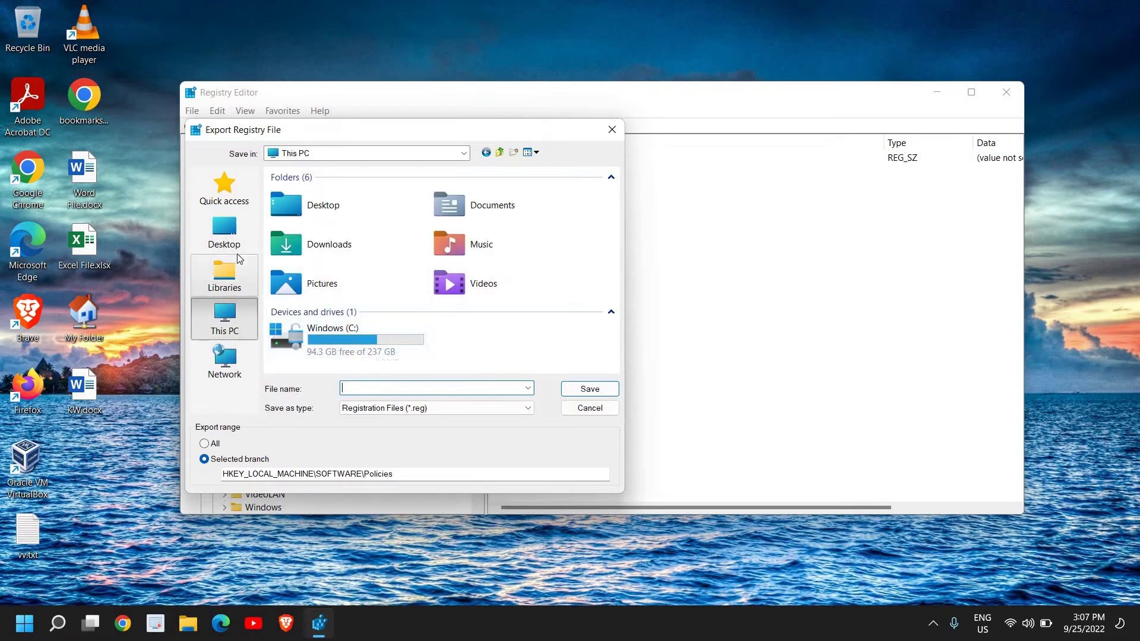
pyautogui.click(223, 242)
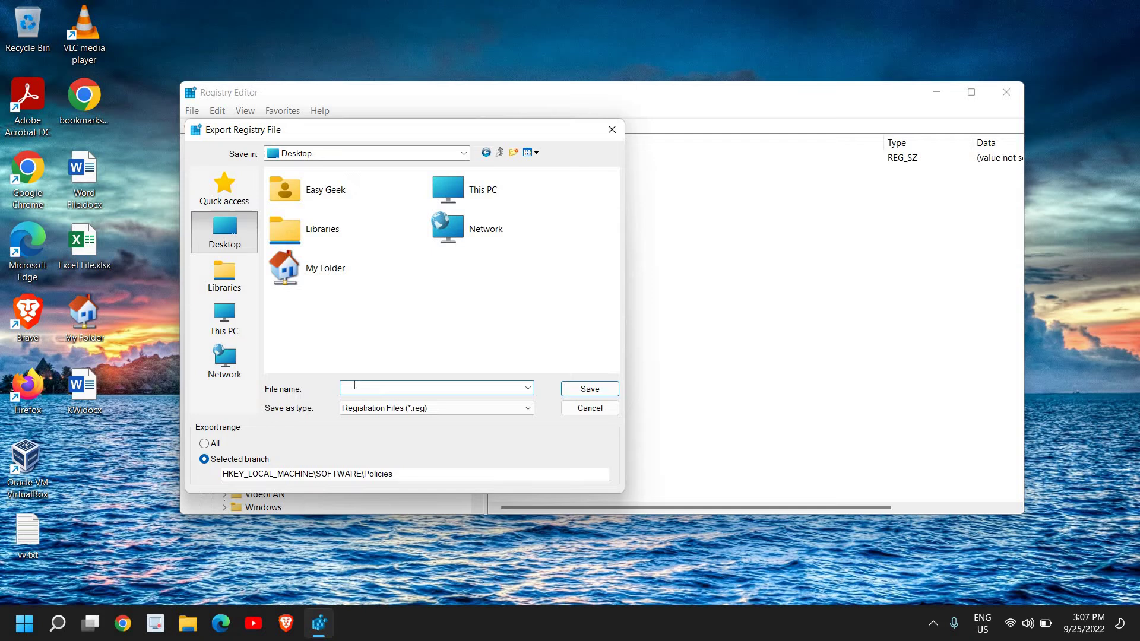
pyautogui.write('test')
pyautogui.click(585, 409)
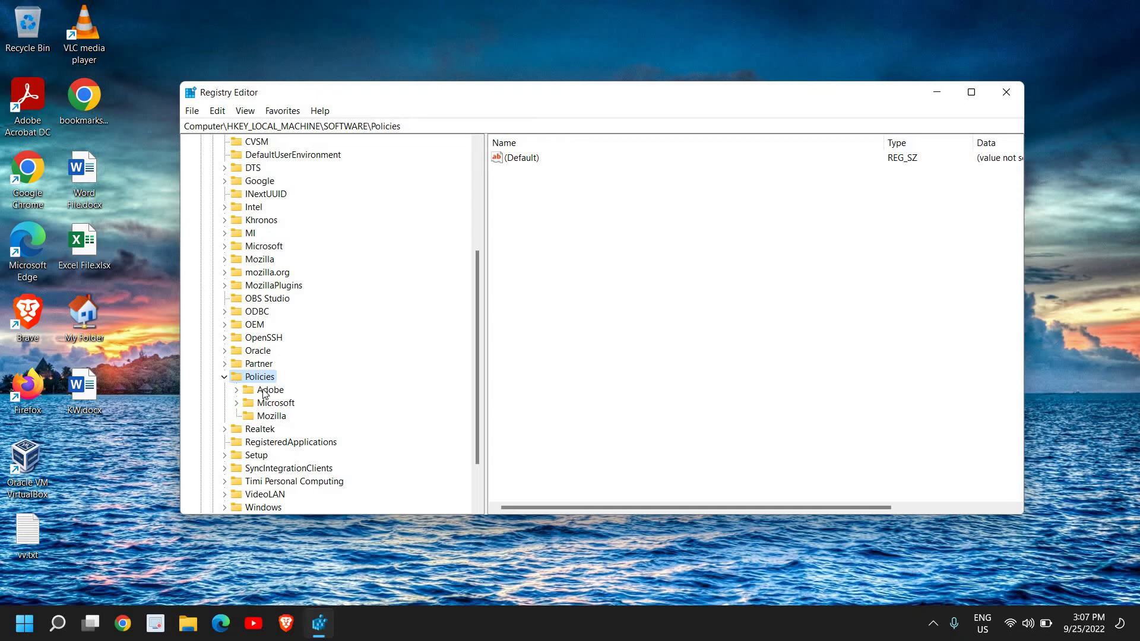
# Step: Inspect the Adobe subkey's context actions without deleting it, then close Registry Editor
pyautogui.click(264, 395)
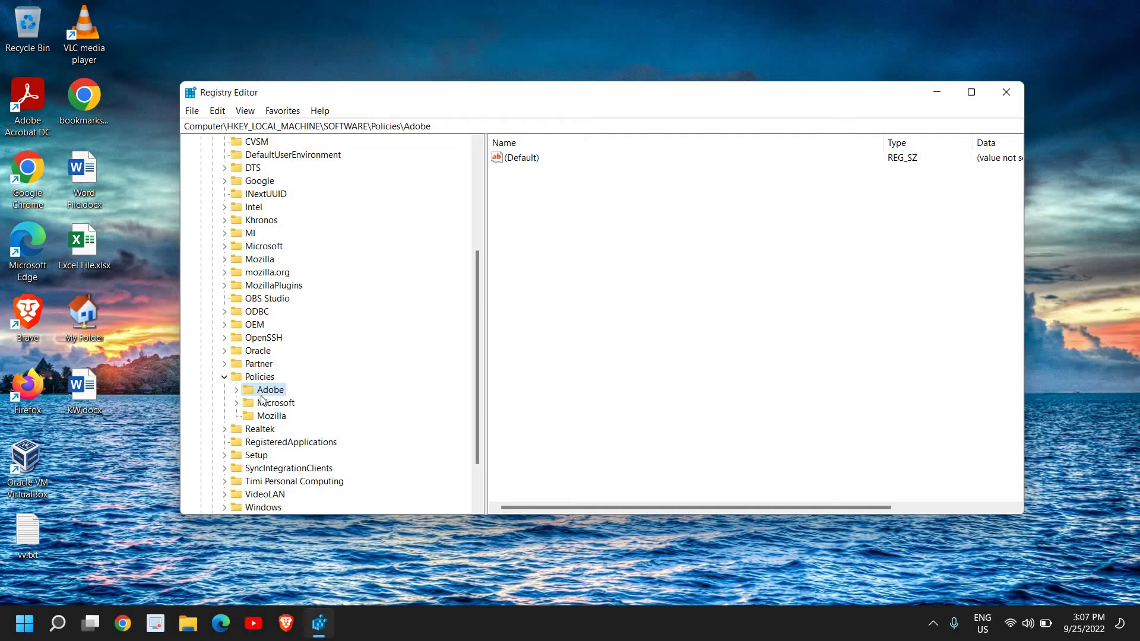
pyautogui.rightClick(273, 398)
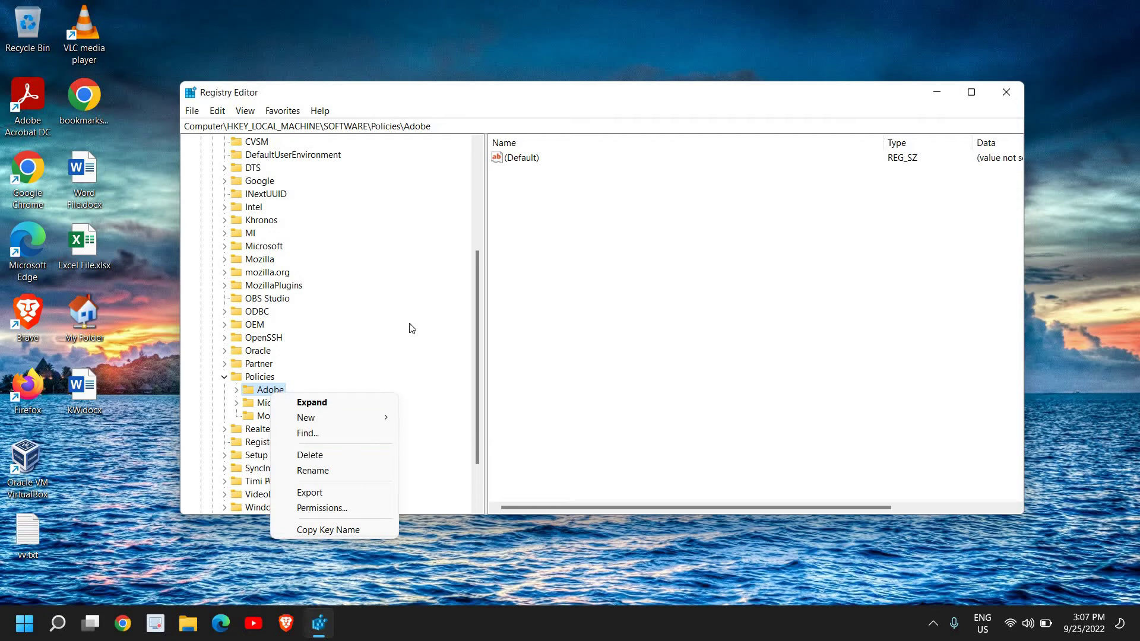
pyautogui.click(423, 357)
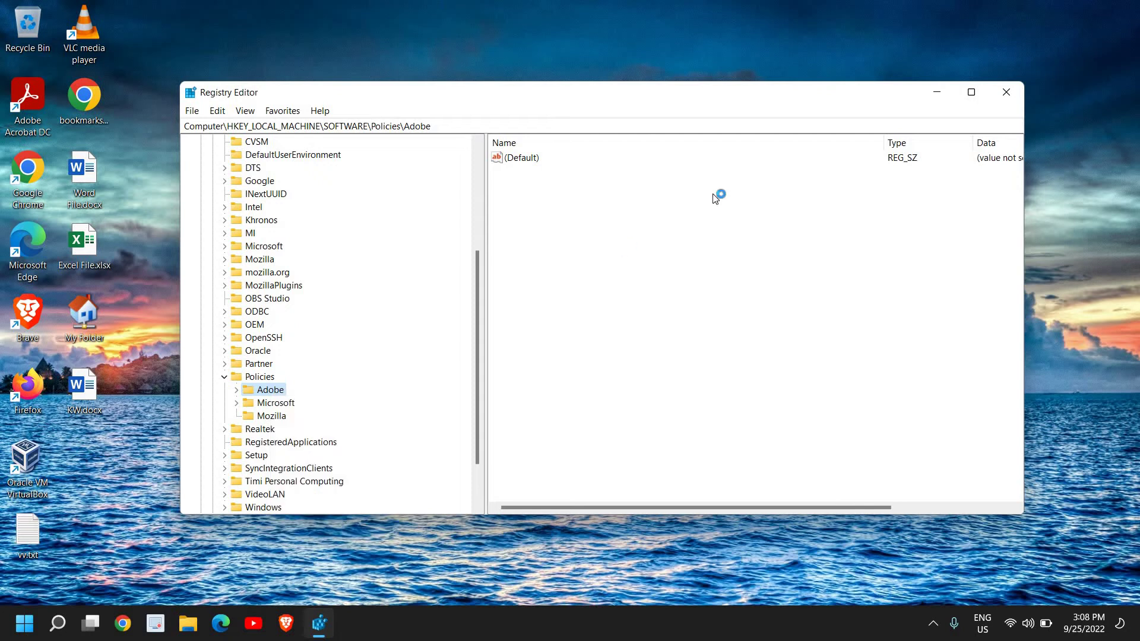
pyautogui.click(1007, 93)
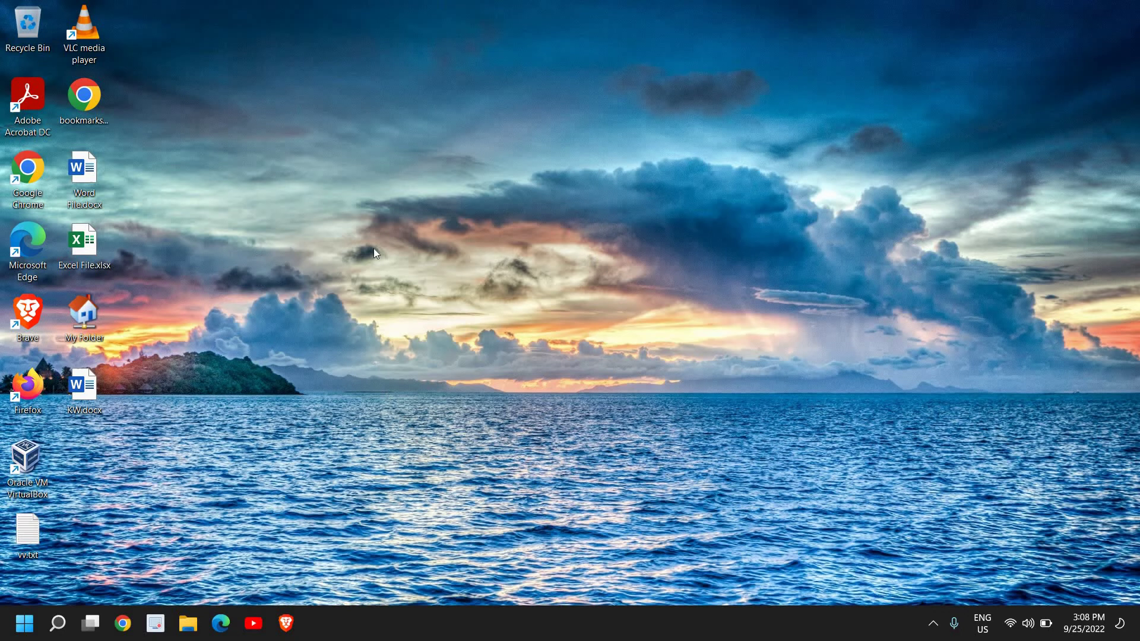
pyautogui.click(123, 622)
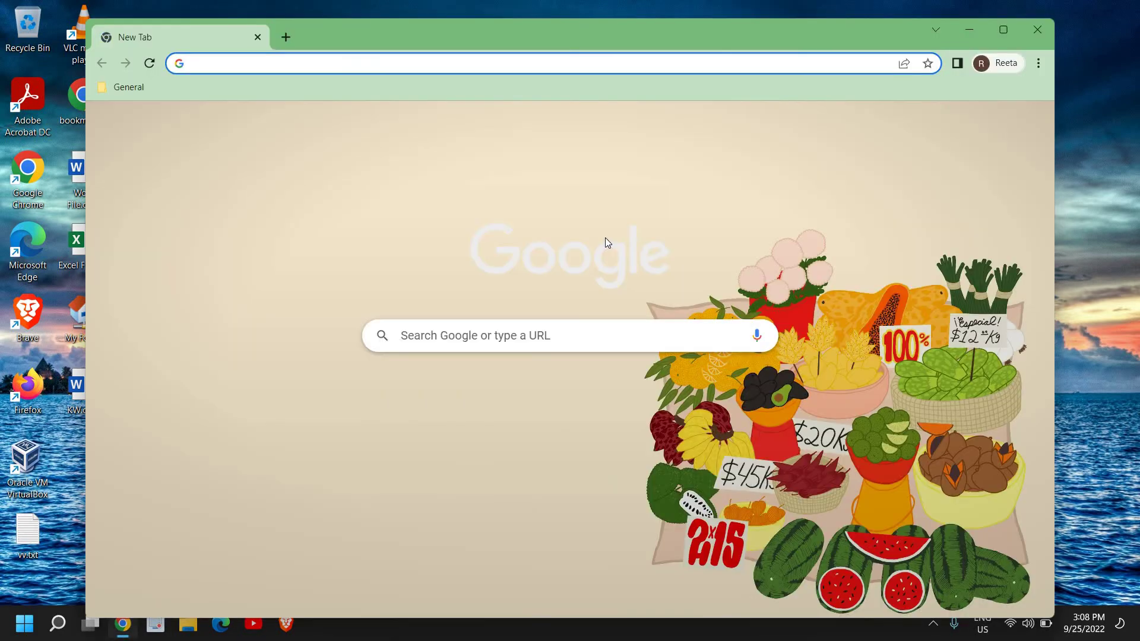
pyautogui.click(1040, 64)
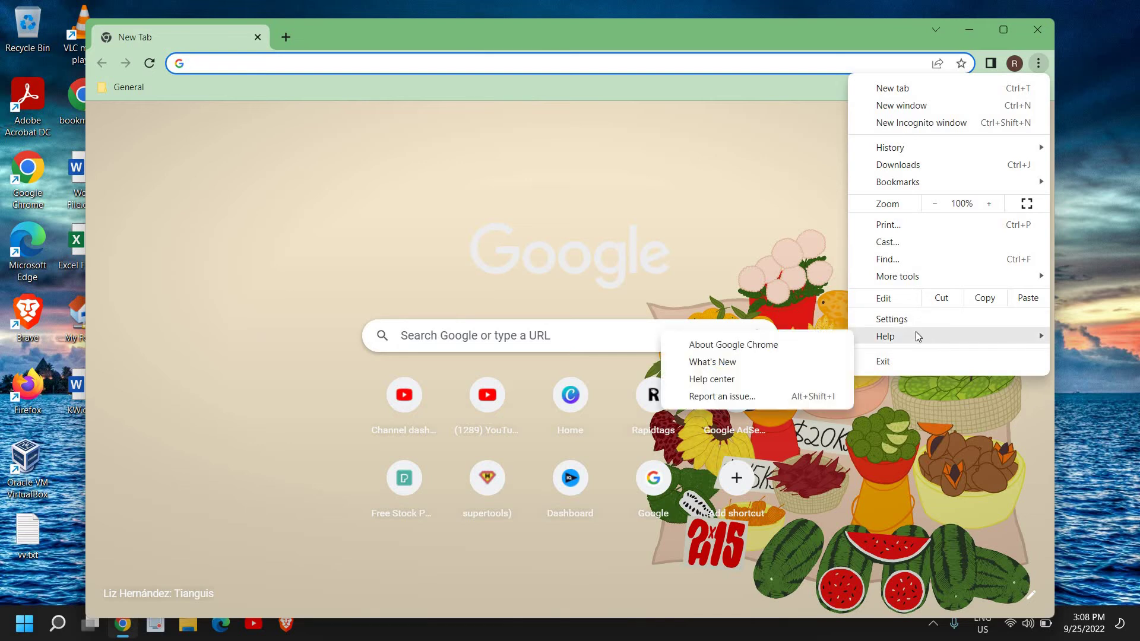
pyautogui.click(299, 159)
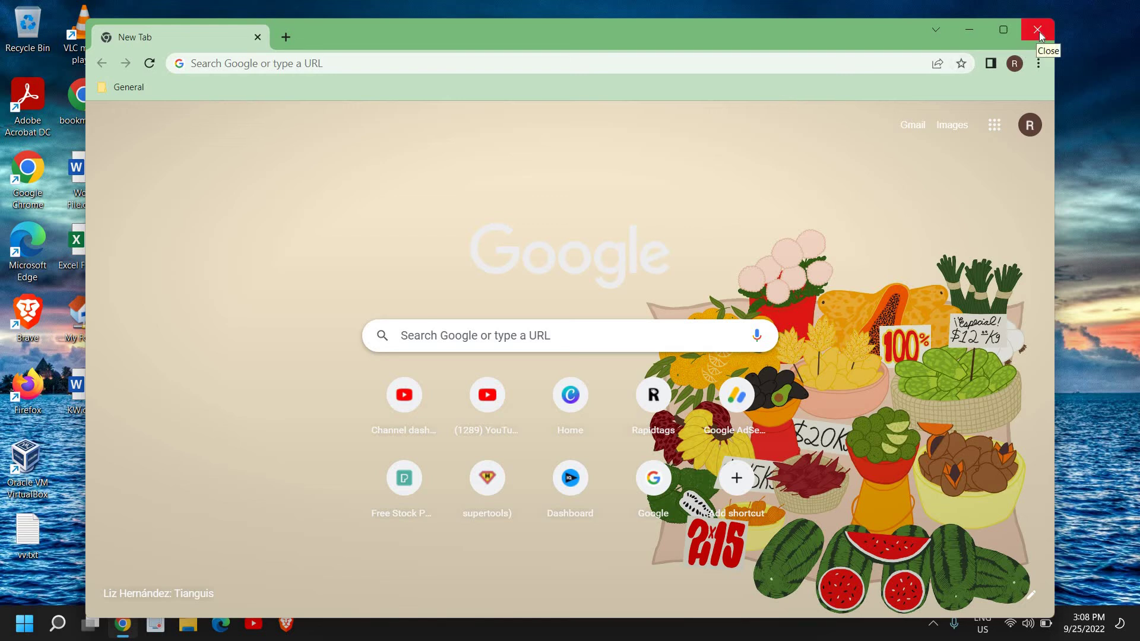
pyautogui.click(1039, 31)
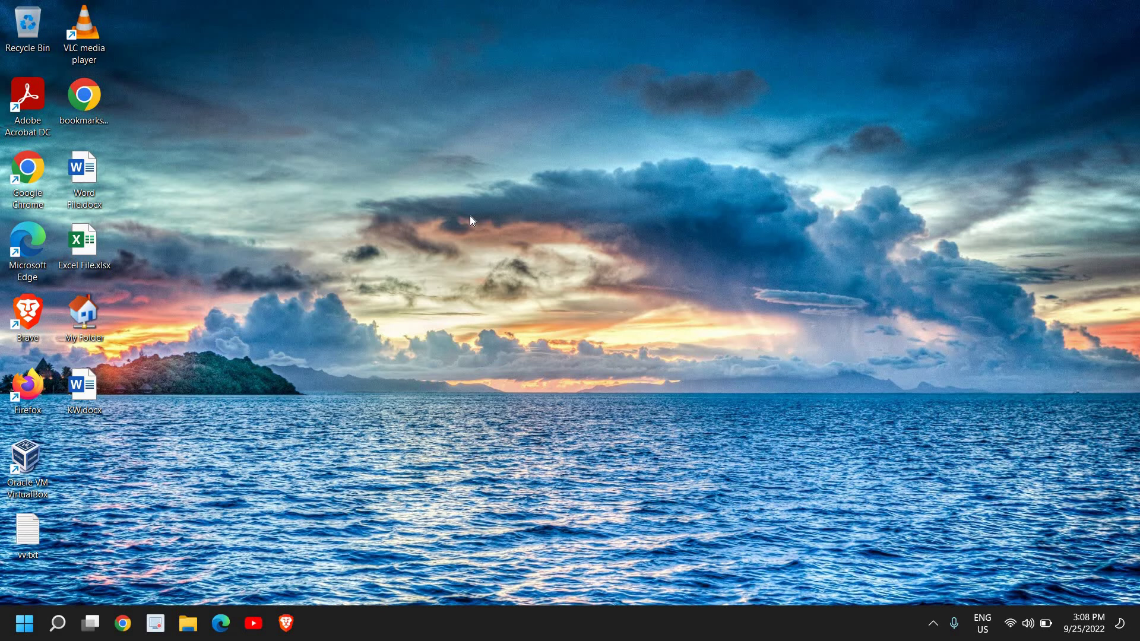